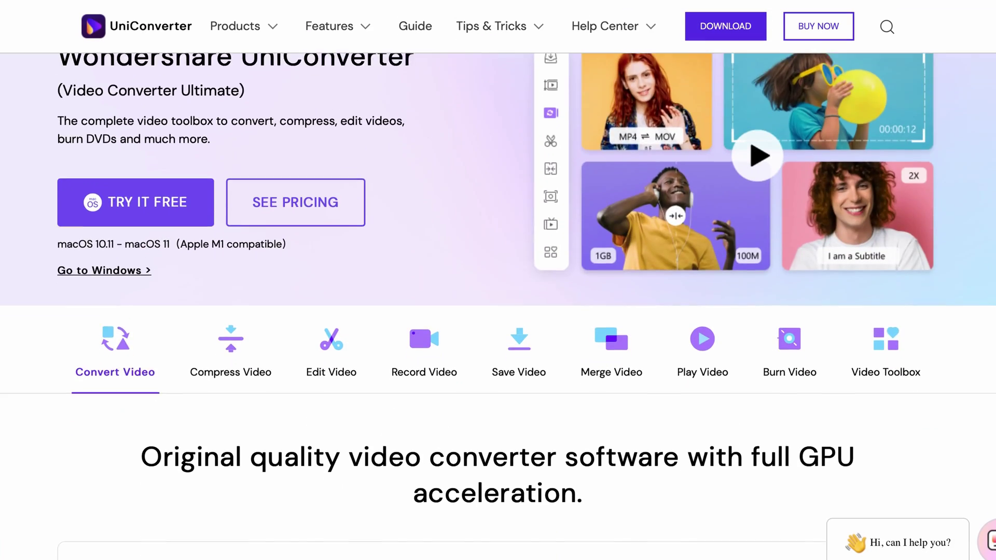
Scroll the UniConverter product page past features, reviews and media logos to Tips & tricks.
scroll(498, 306, "down", 5)
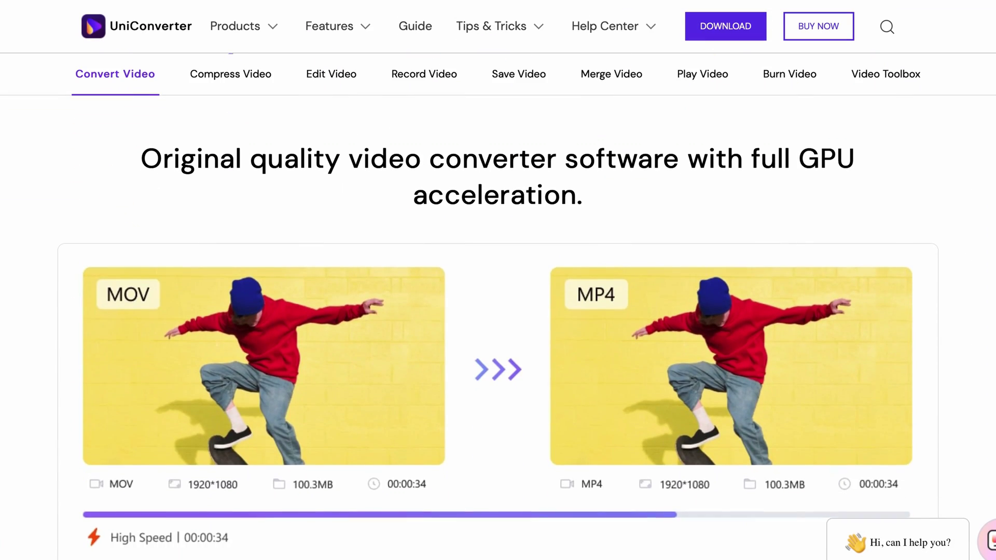
scroll(498, 306, "down", 10)
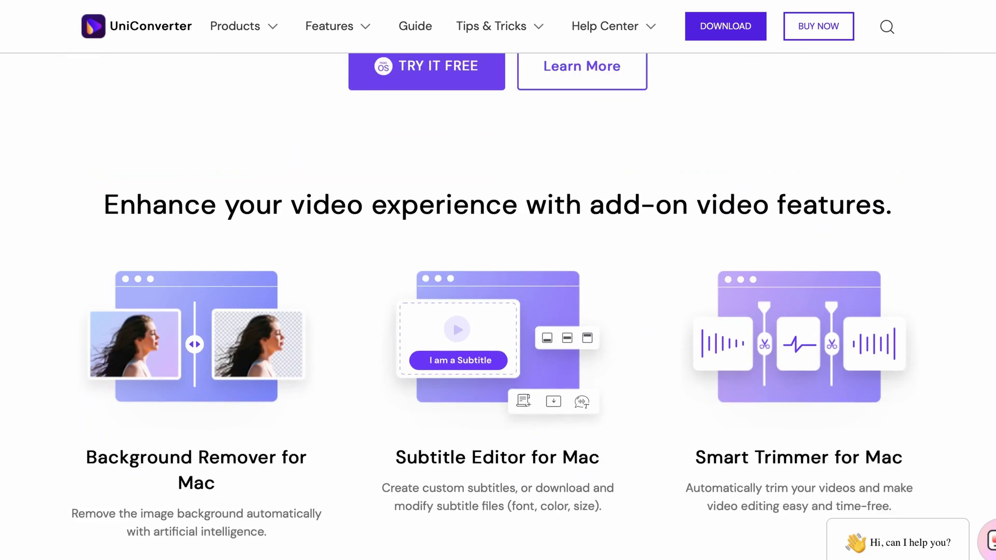
scroll(498, 306, "down", 8)
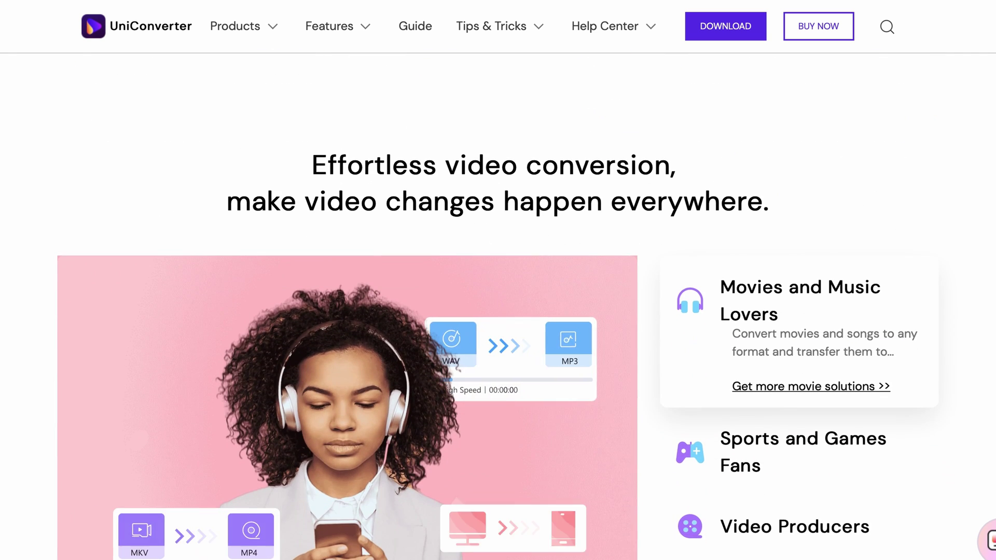
scroll(498, 306, "down", 10)
scroll(498, 306, "down", 10)
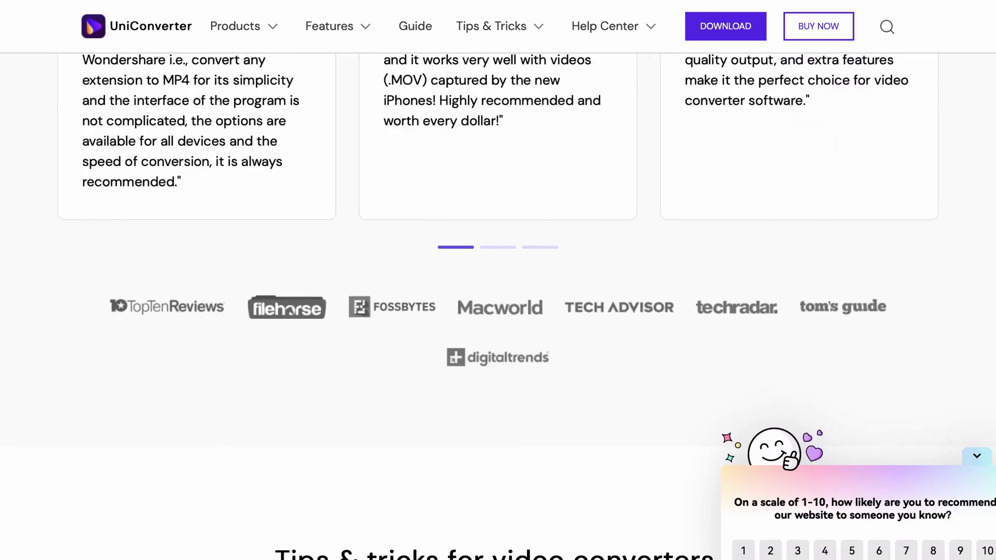
scroll(498, 306, "down", 10)
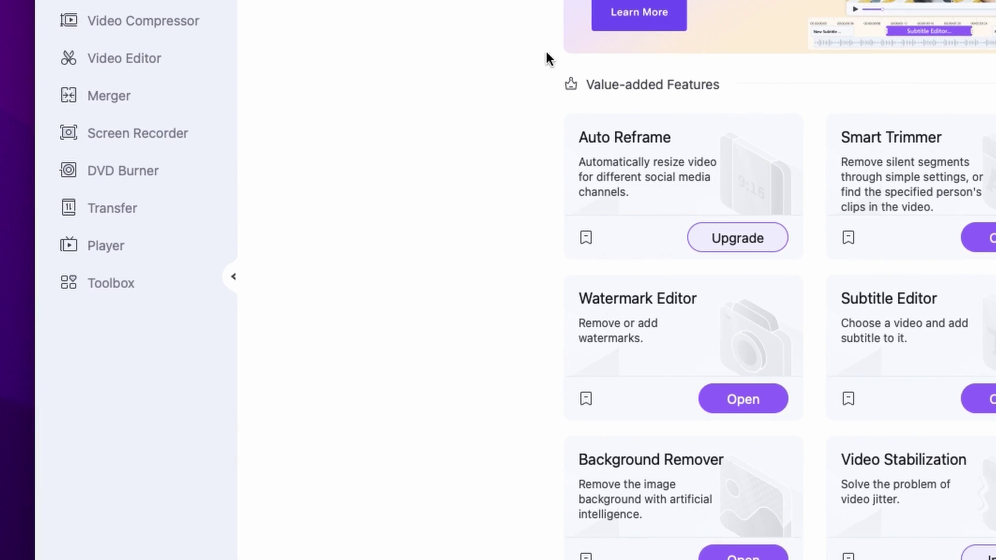
Load the 'How To Convert MOV To MP3_0222' video into the Toolbox's Subtitle Editor.
left_click(147, 287)
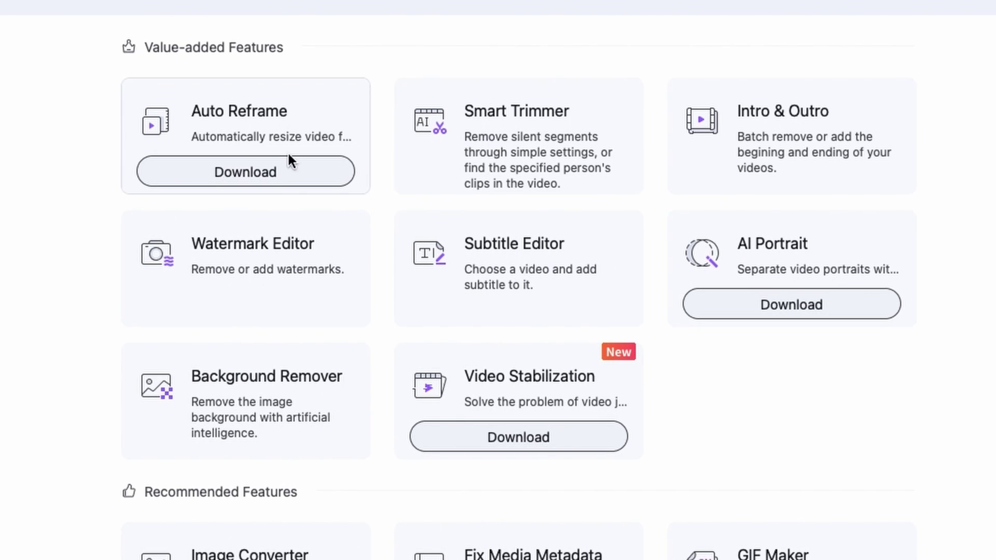
left_click(525, 283)
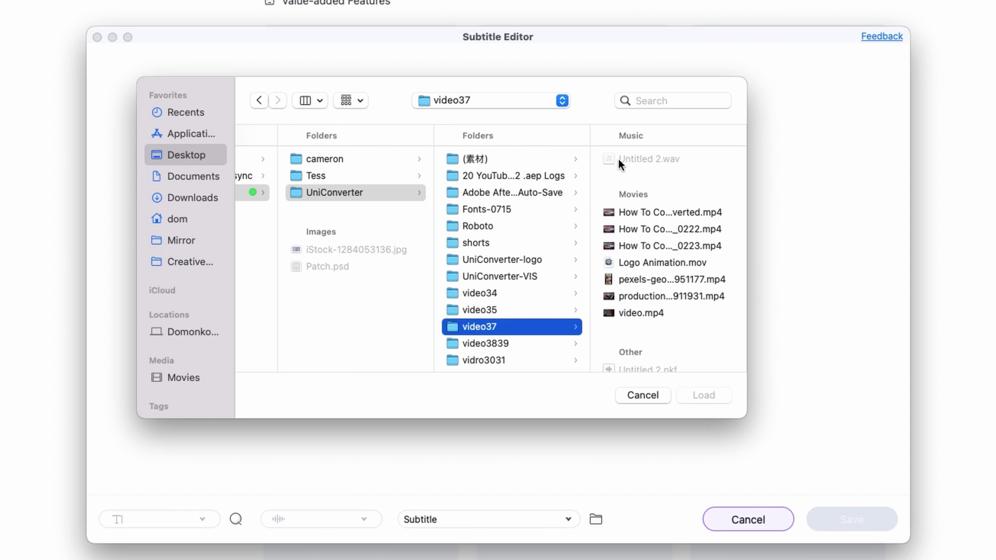
left_click(654, 229)
left_click(713, 397)
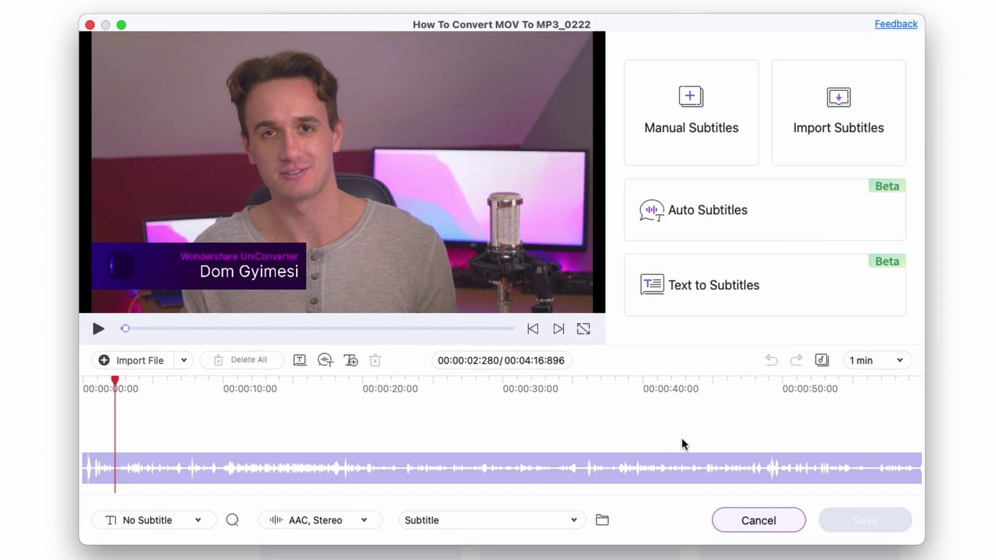
left_click(692, 113)
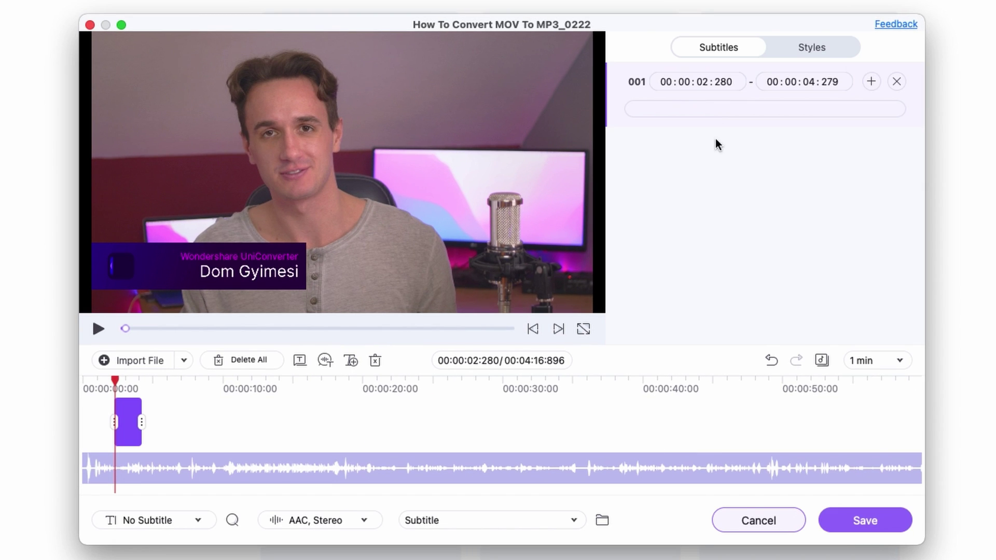
left_click(717, 111)
type("Hi I’m Dom from Wondershare Uniconvert")
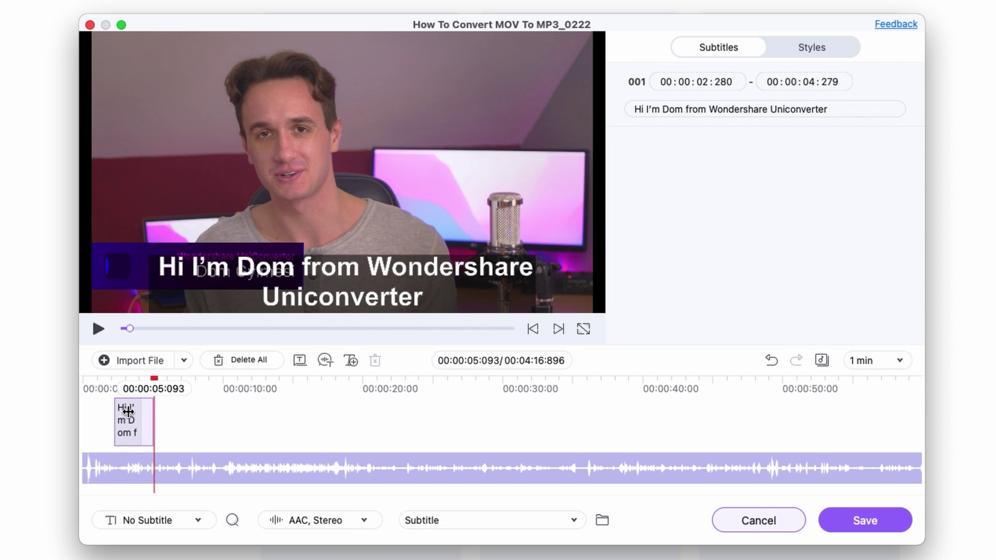
left_click(812, 47)
left_click(669, 178)
left_click(821, 333)
scroll(752, 218, "down", 3)
left_click_drag(688, 252, 590, 212)
left_click(718, 47)
left_click(872, 81)
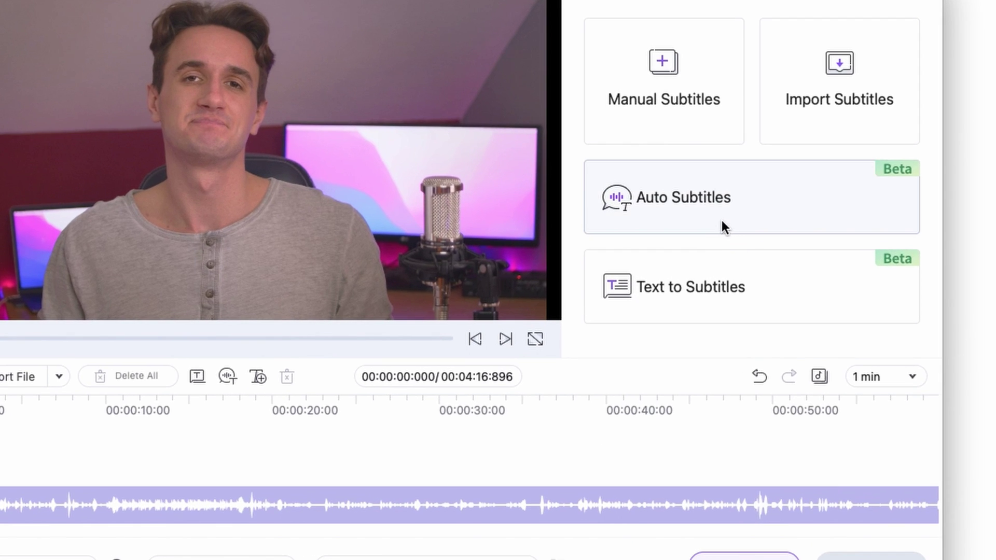
Auto-generate subtitles with video language English (United States) and dismiss the success message.
left_click(702, 216)
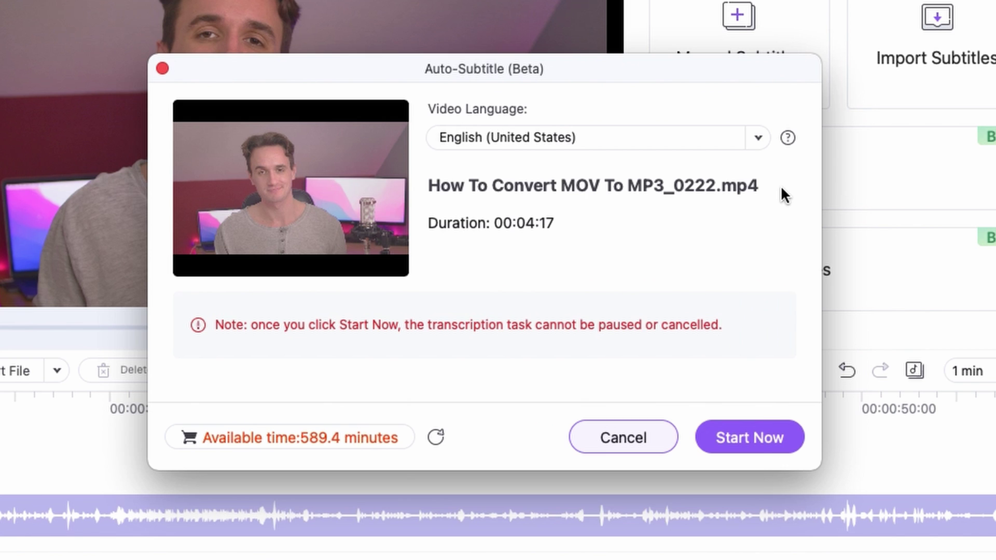
left_click(758, 138)
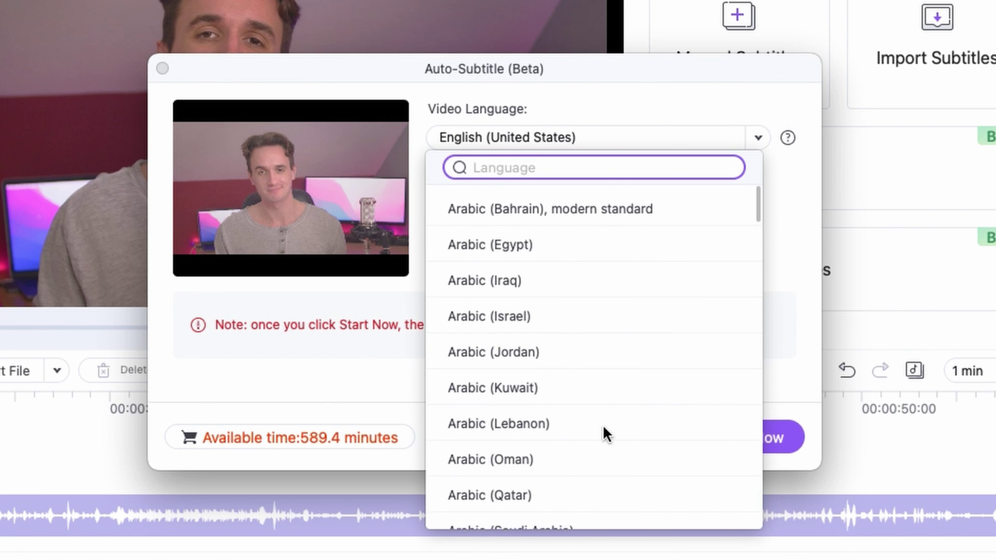
scroll(603, 427, "down", 5)
scroll(604, 427, "down", 20)
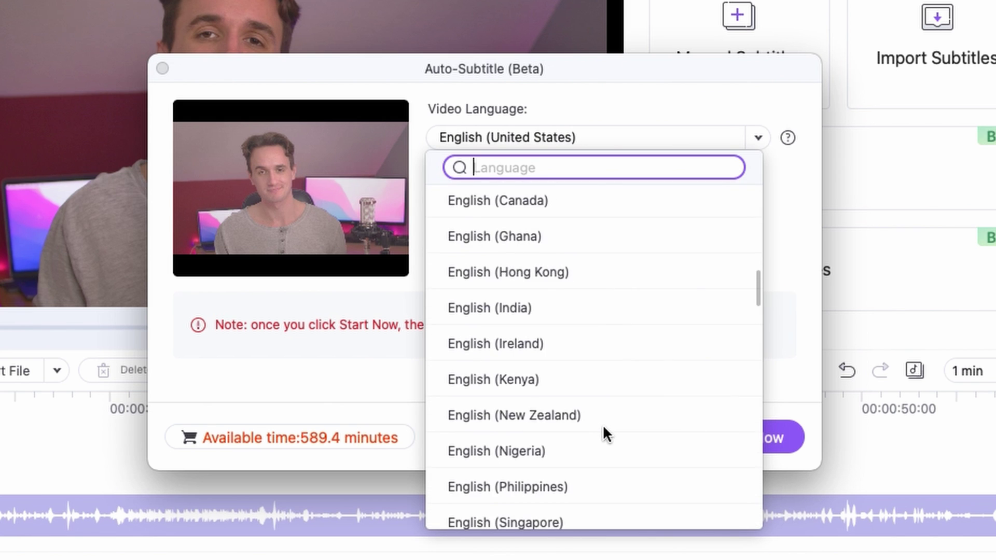
scroll(602, 424, "down", 10)
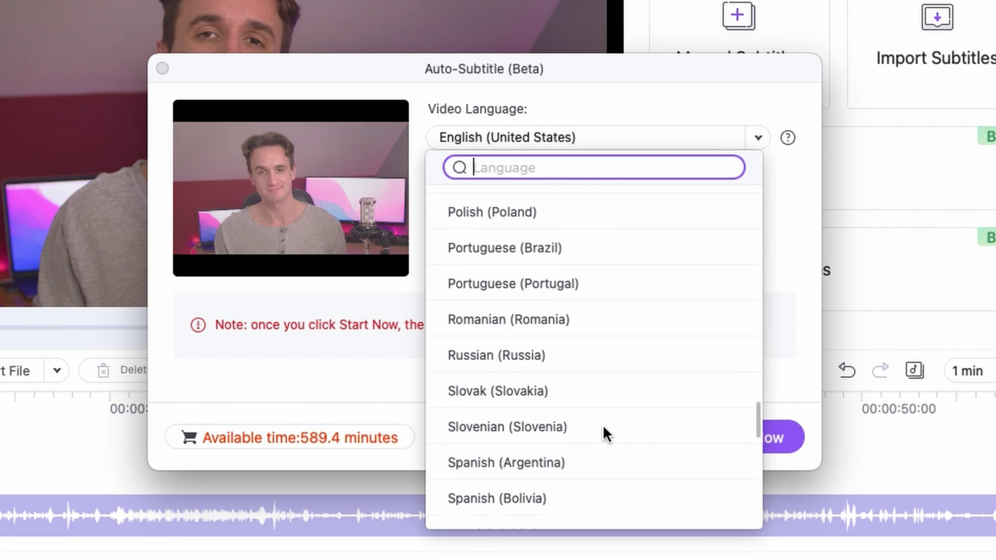
scroll(602, 425, "up", 20)
key("Escape")
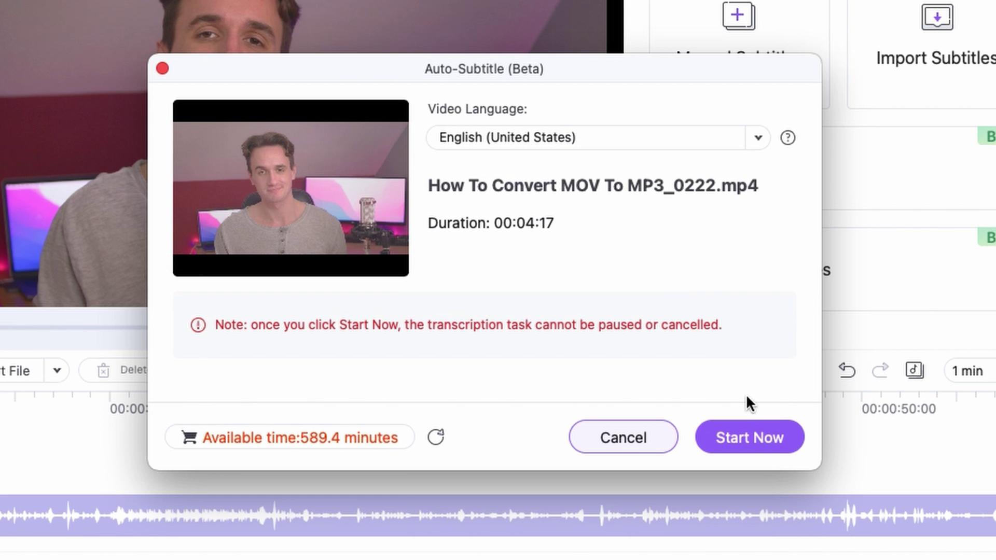
left_click(750, 437)
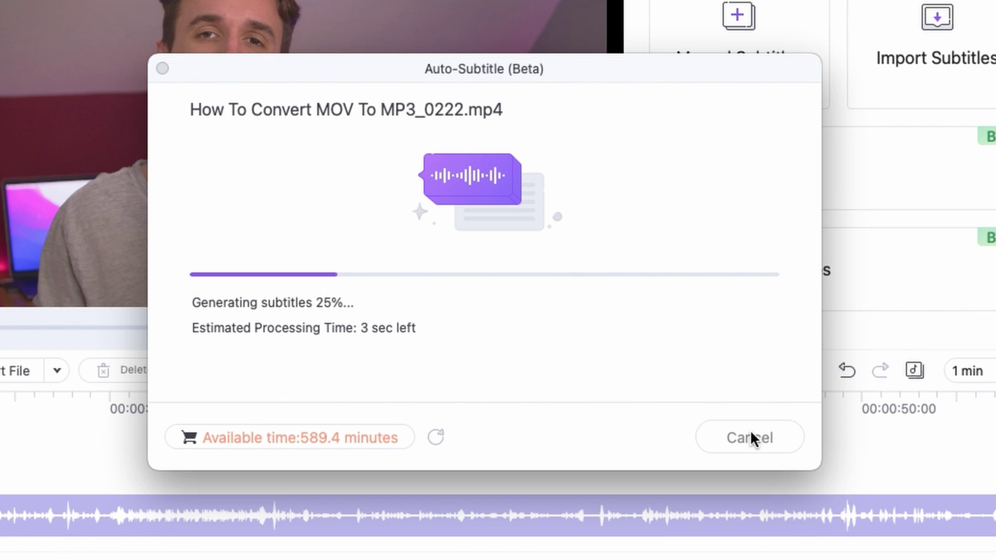
left_click(751, 433)
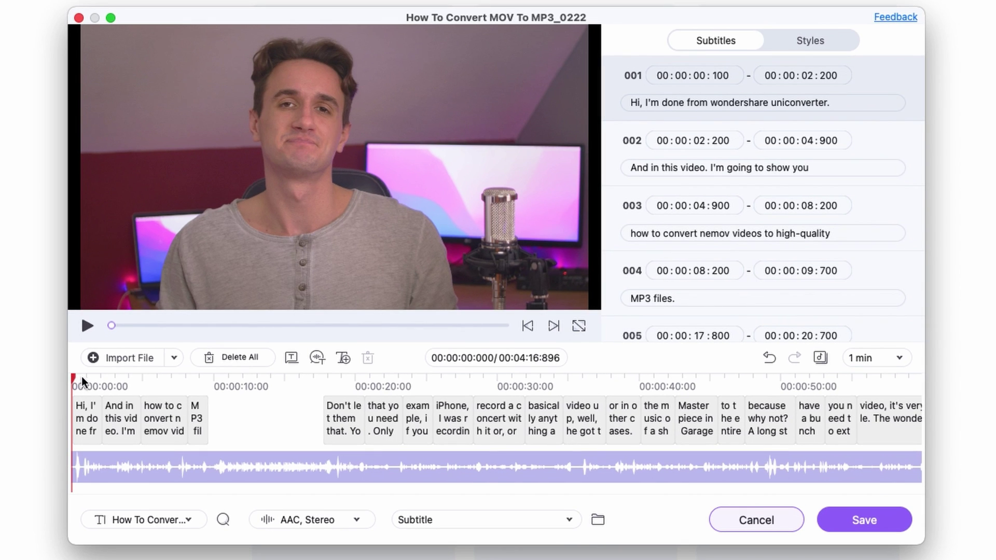
Set the timeline zoom to 5 min and change 'done' to 'Dom' in subtitle 001.
left_click(884, 355)
left_click(877, 404)
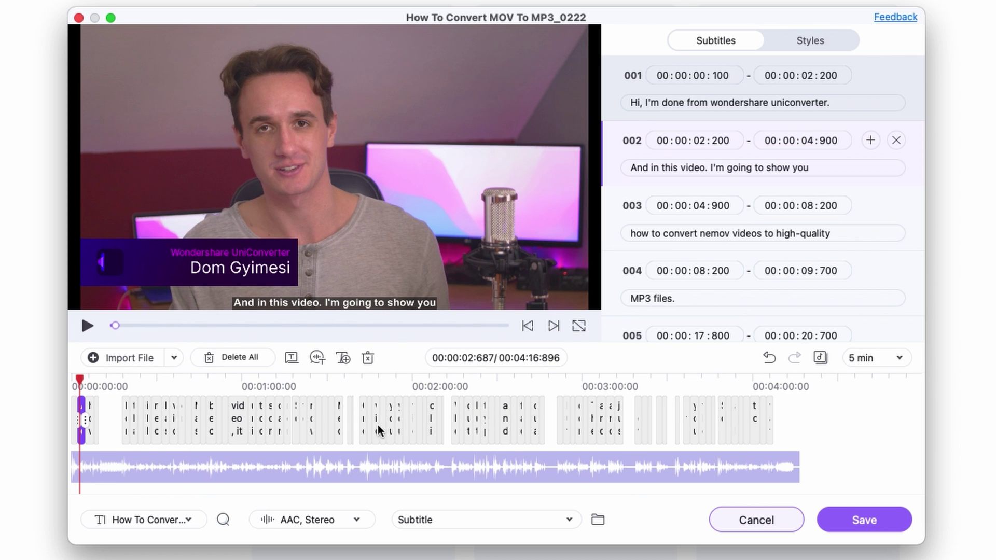
left_click(679, 91)
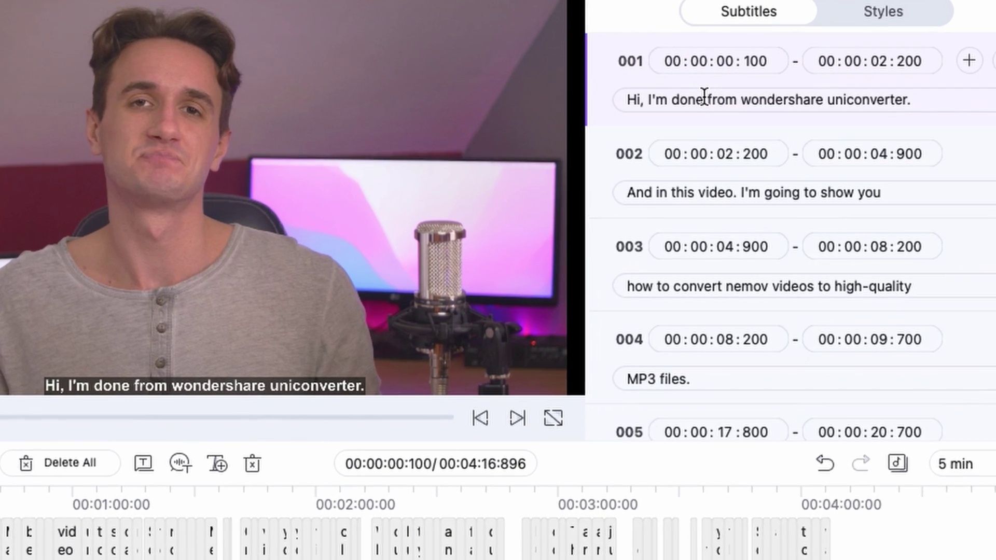
left_click_drag(684, 102, 672, 101)
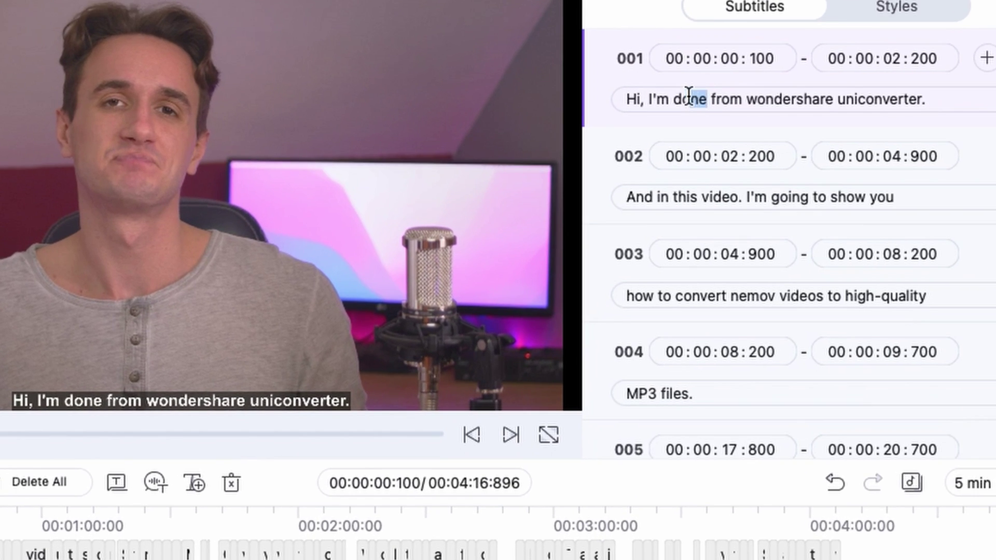
type("Dom")
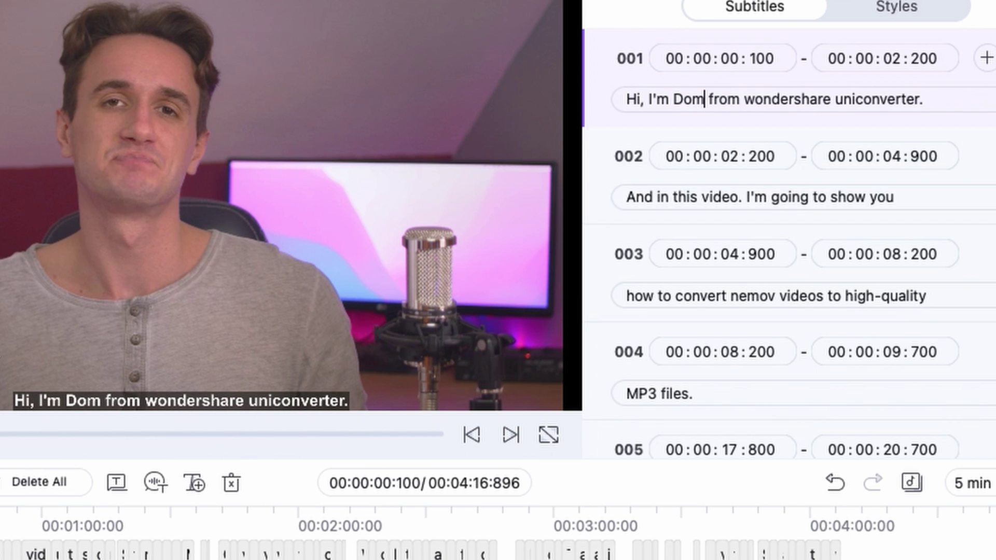
Correct 'nemov' to 'any mov' in subtitle 003.
left_click_drag(746, 296, 758, 296)
type("any")
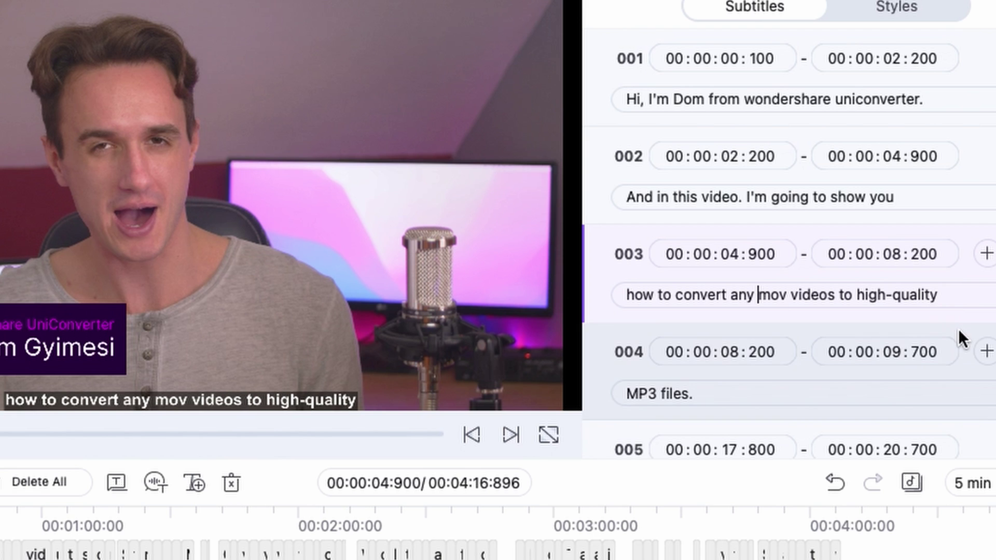
scroll(957, 329, "down", 15)
Move the 'MP3 files.' subtitle clip to start at 09:280 and stretch its end to about 15 seconds.
left_click(228, 469)
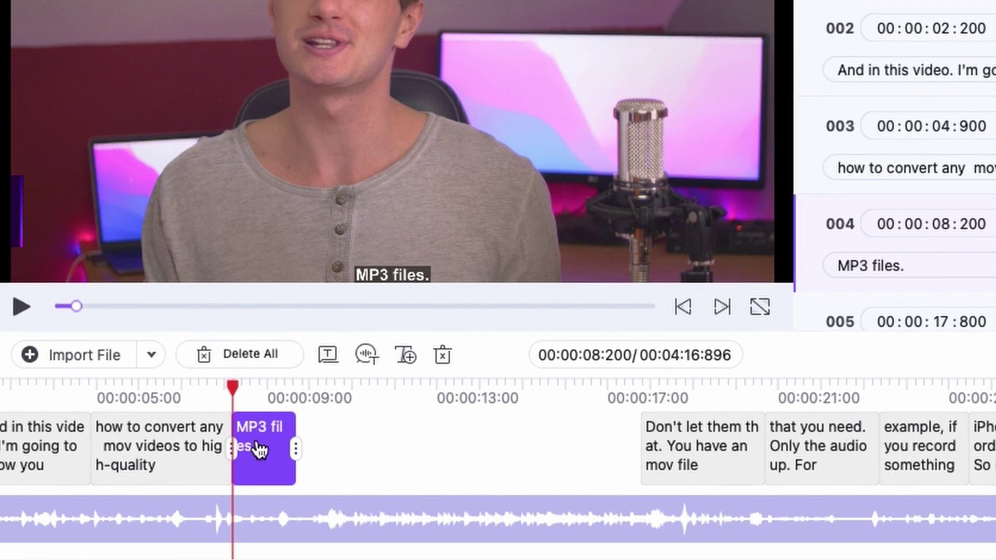
left_click_drag(239, 445, 246, 444)
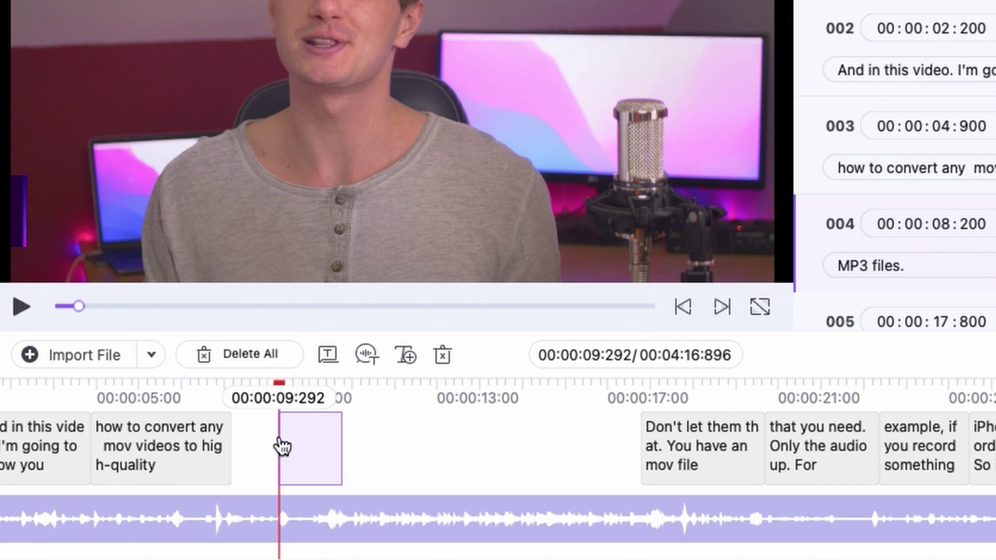
left_click_drag(290, 451, 290, 451)
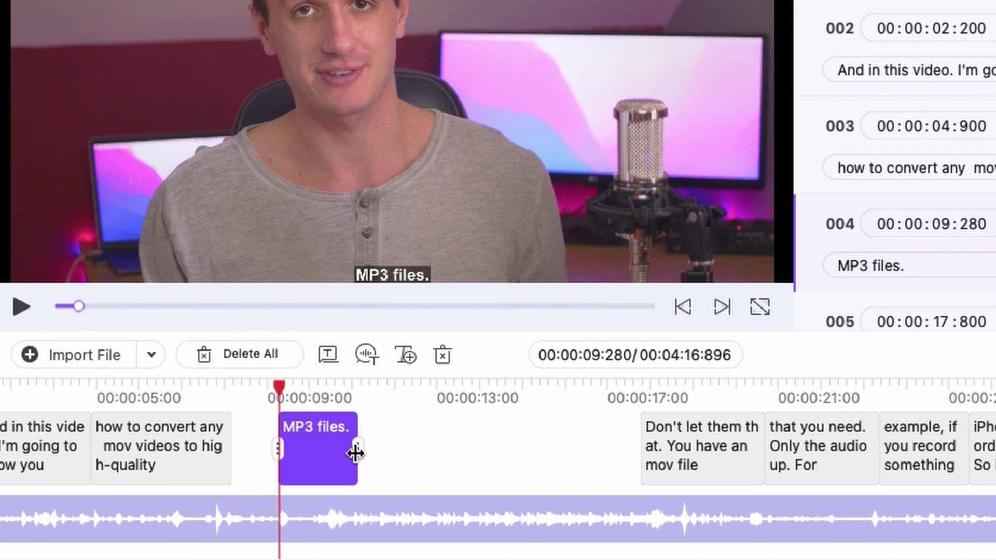
left_click_drag(355, 452, 457, 449)
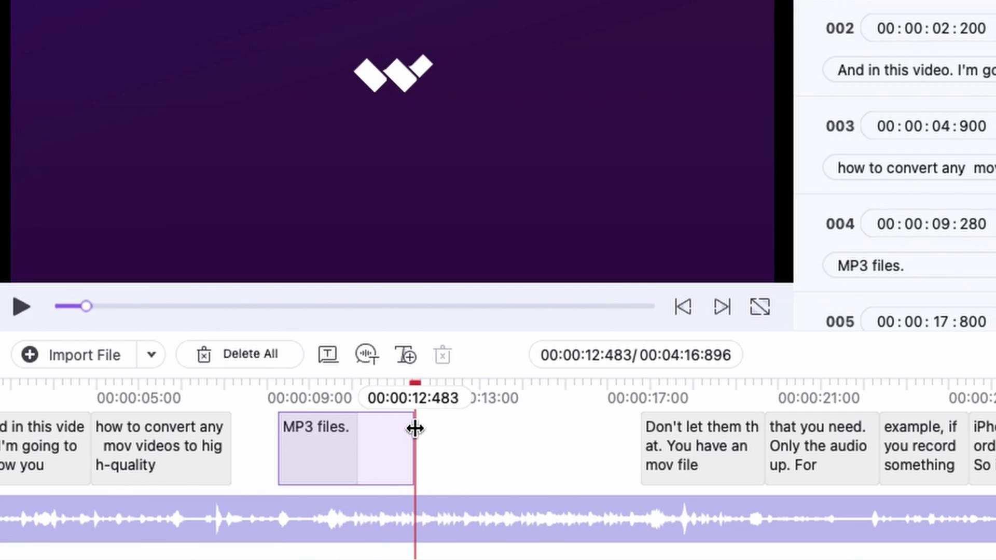
left_click_drag(415, 429, 516, 438)
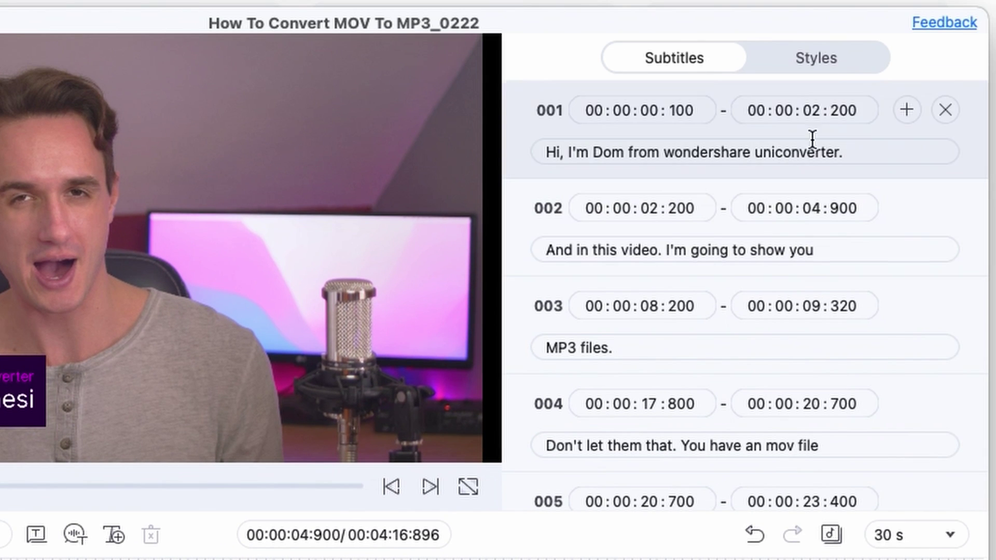
In the subtitle Styles settings, set the font to Aovel Sans at size 96.
left_click(832, 55)
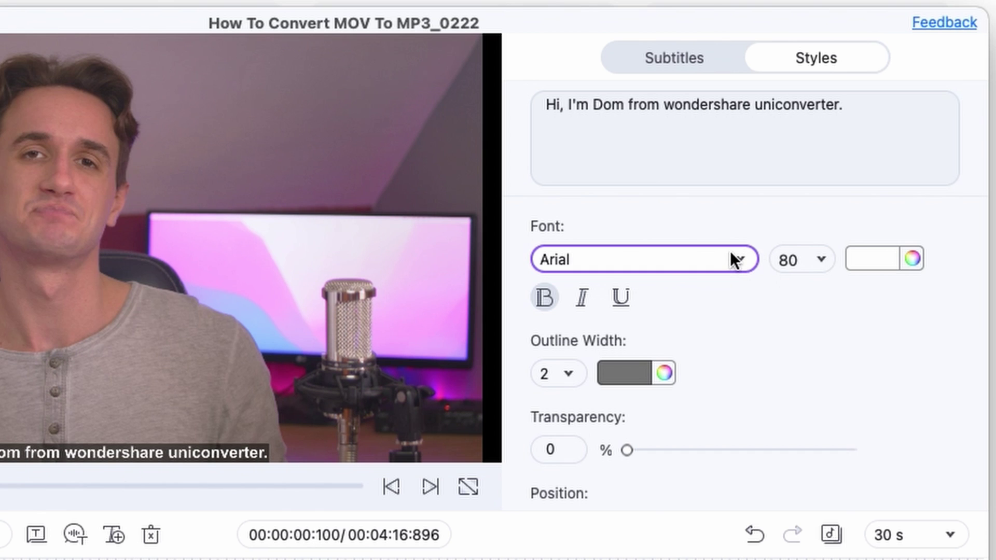
left_click(732, 254)
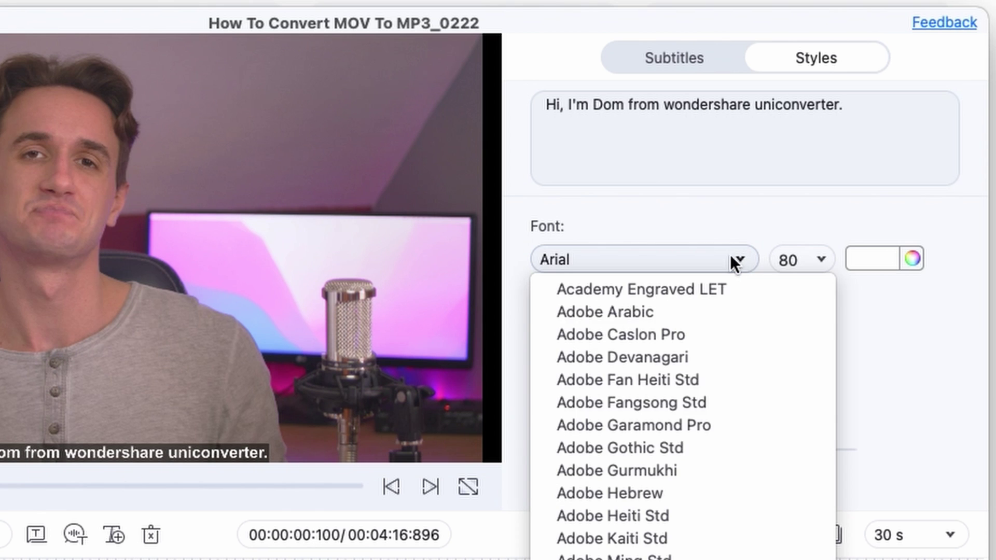
left_click(608, 372)
left_click(823, 258)
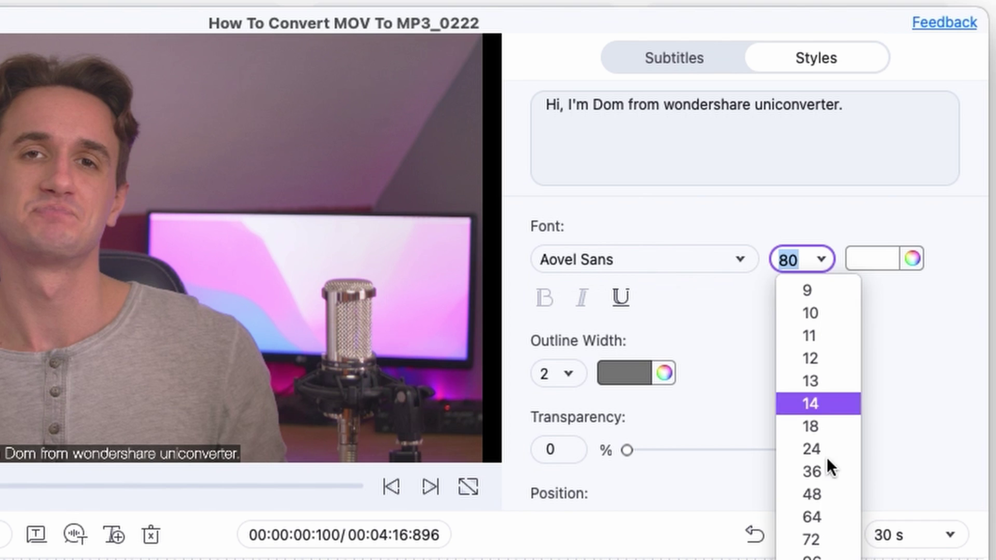
left_click(828, 557)
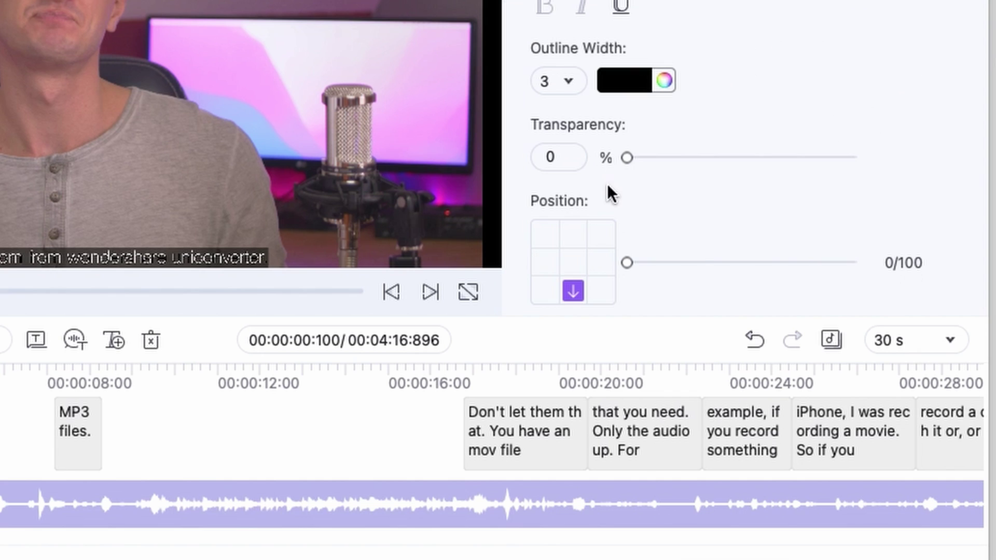
left_click_drag(629, 158, 618, 187)
Position the subtitles at bottom centre with an offset of 5.
scroll(665, 205, "down", 3)
scroll(662, 204, "down", 2)
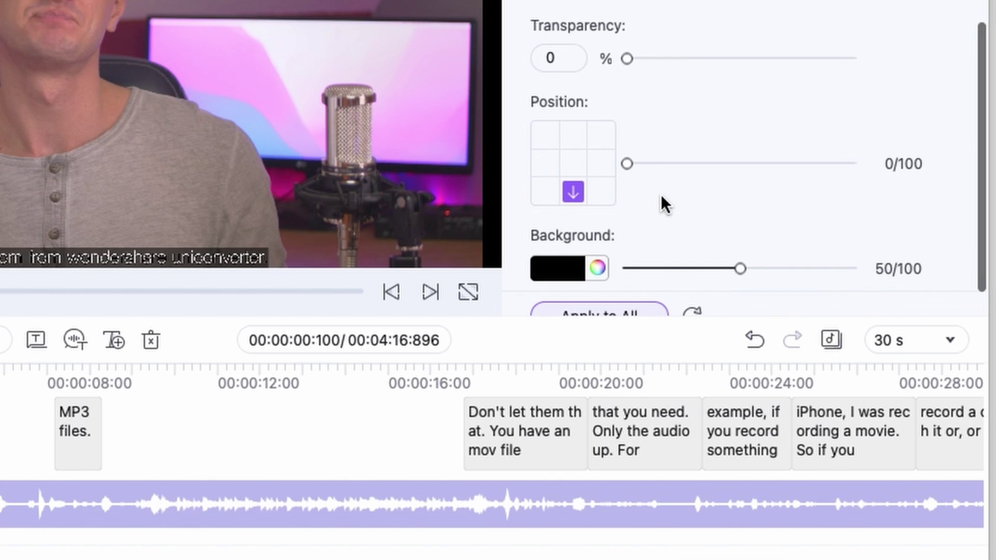
left_click(548, 136)
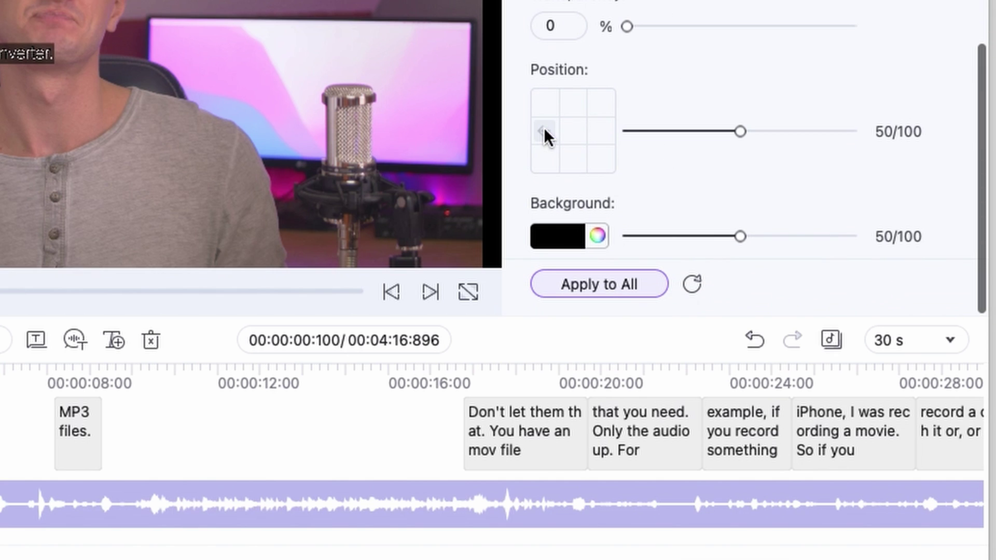
left_click(597, 128)
left_click(600, 103)
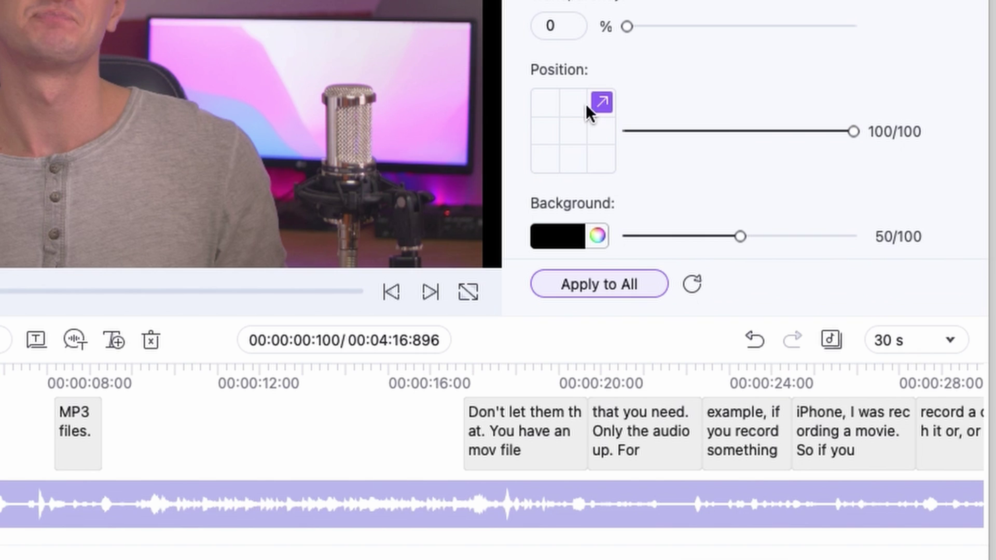
left_click(574, 158)
mouse_move(627, 133)
left_mouse_down()
mouse_move(674, 132)
mouse_move(638, 132)
left_mouse_up()
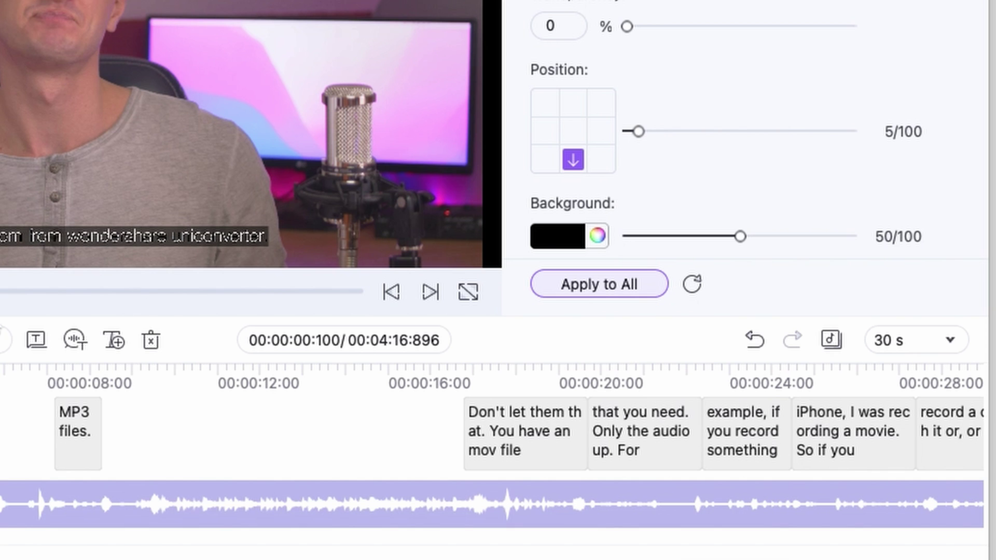
Set background to 100 and outline to 0, then apply the style to all subtitles.
left_click_drag(740, 236, 853, 236)
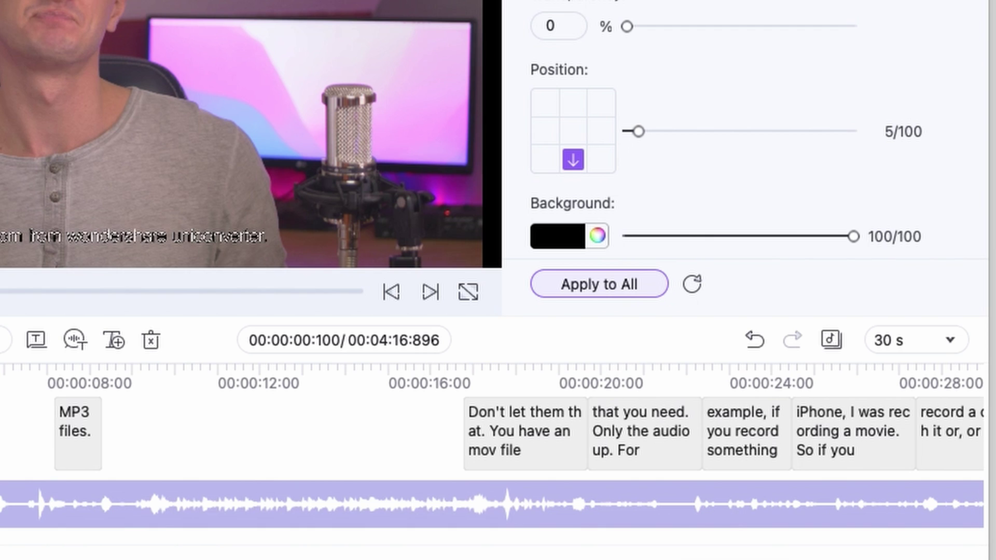
left_click(854, 238)
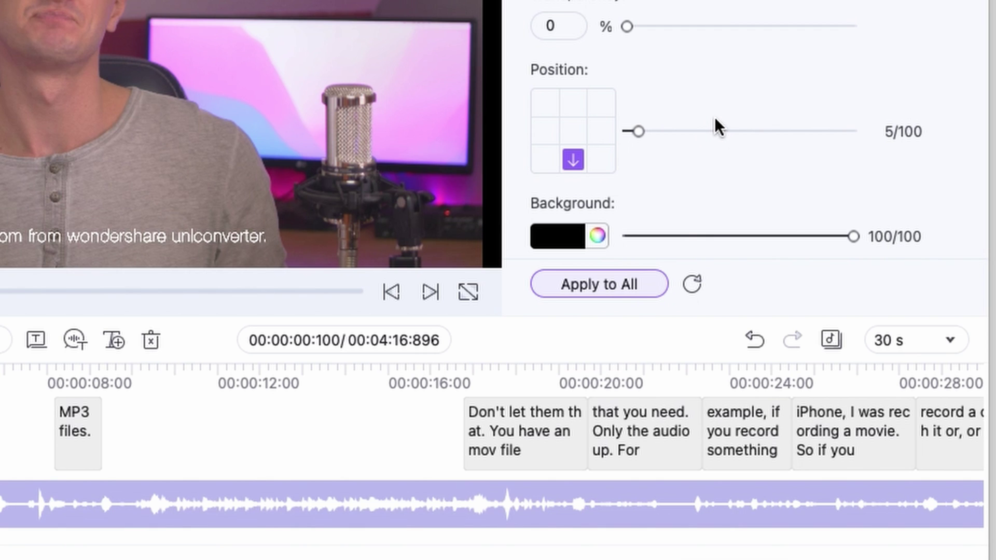
left_click(609, 284)
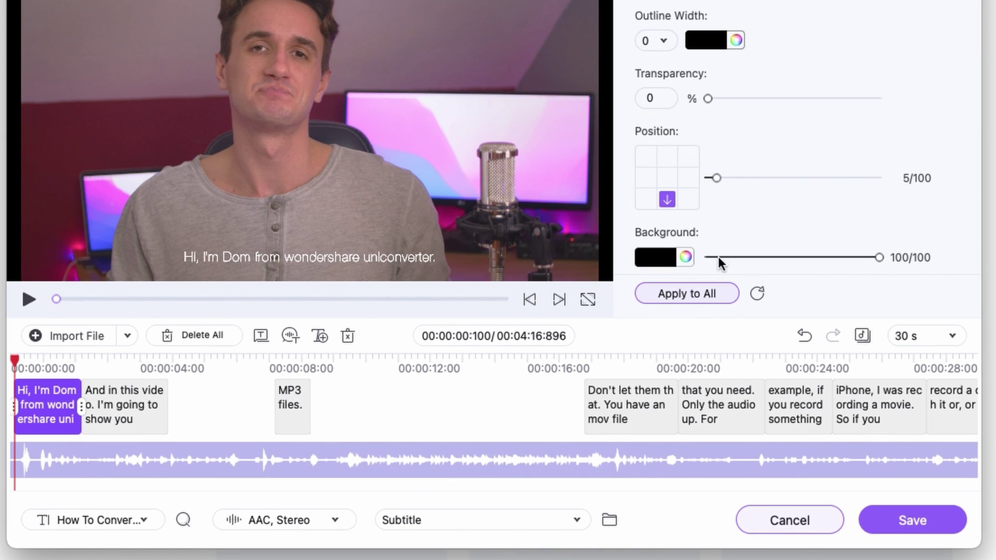
Review the restyled subtitle clips on the timeline and open the English .srt subtitle file.
left_click(125, 405)
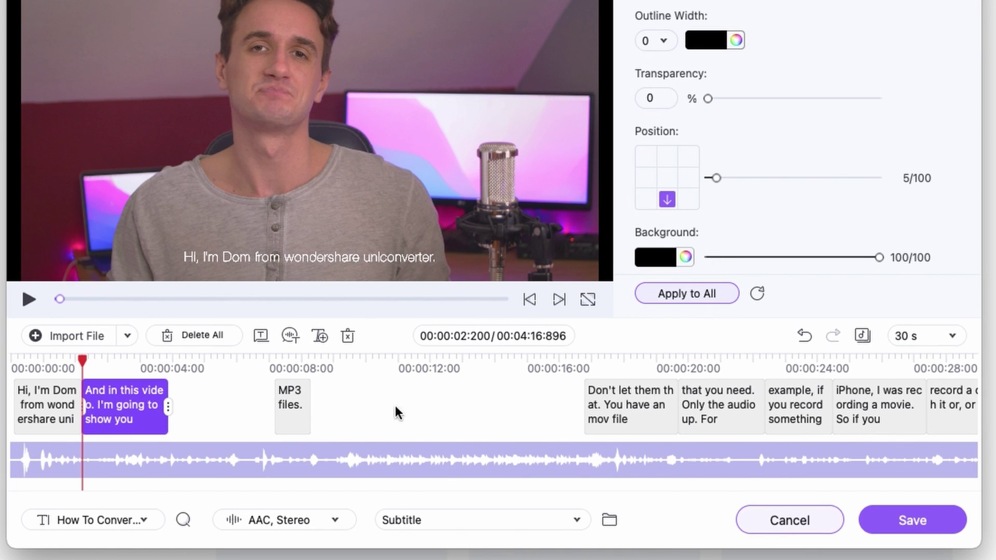
left_click(614, 417)
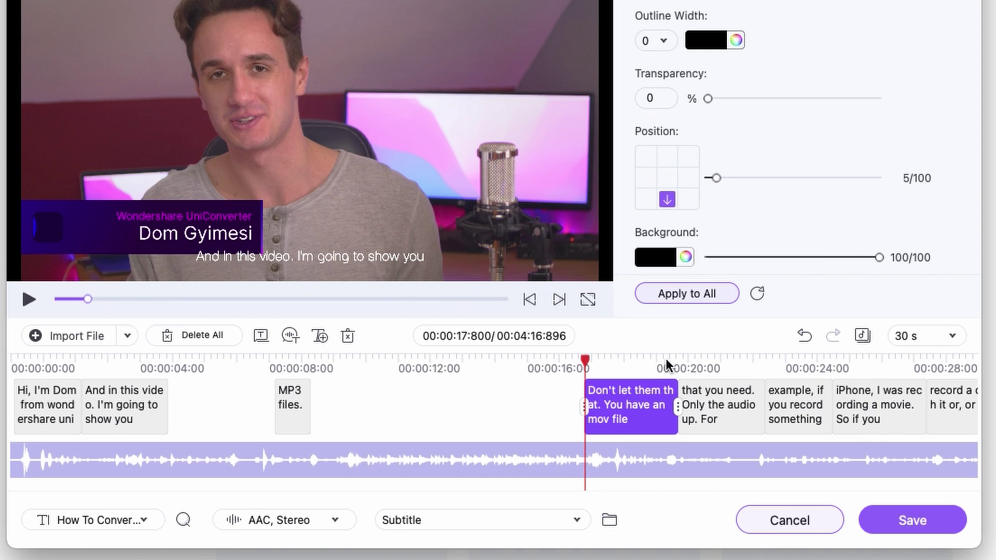
left_click(701, 371)
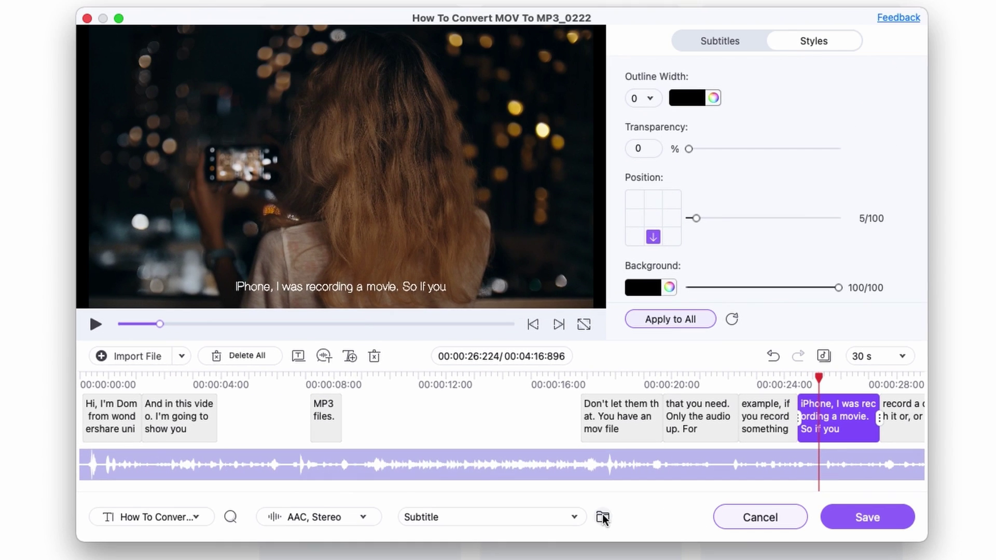
left_click(651, 445)
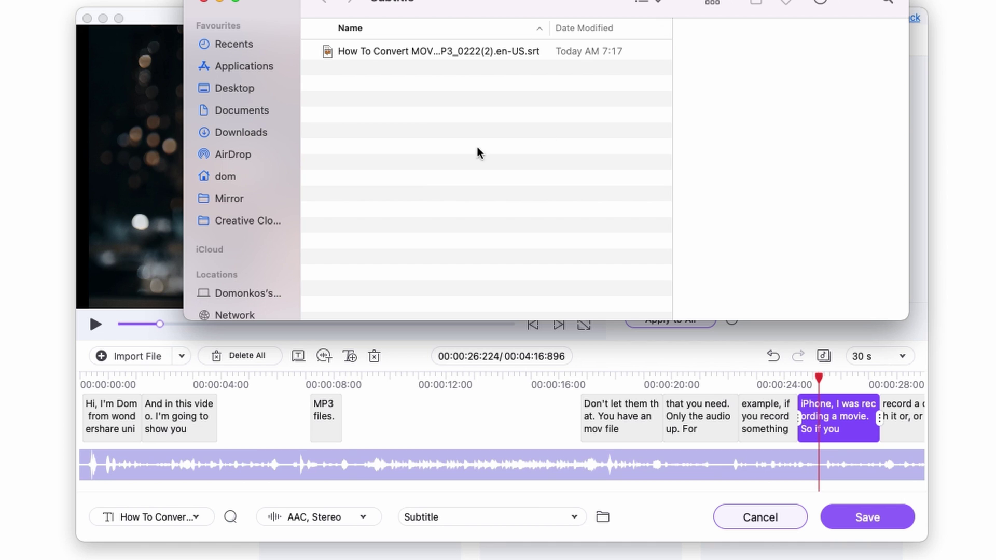
double_click(482, 54)
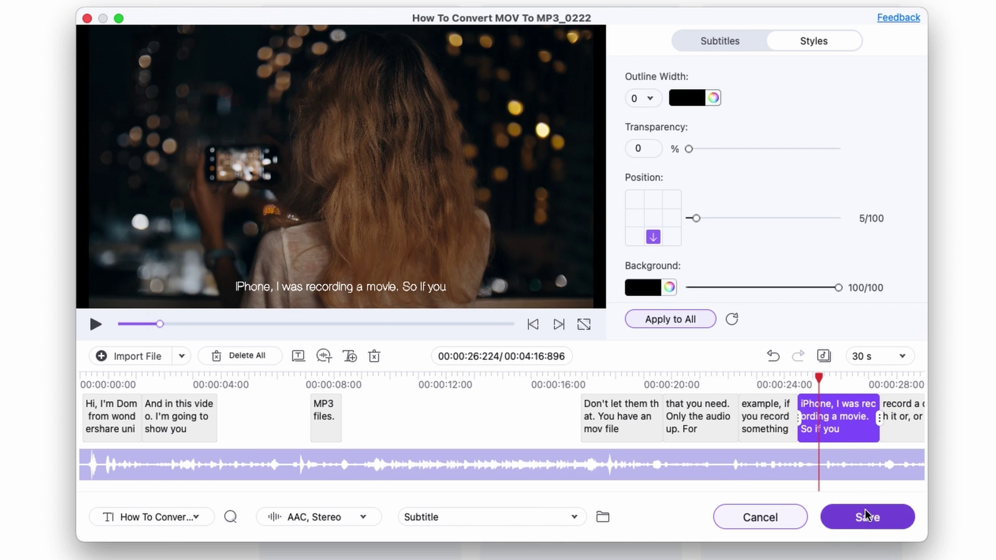
Choose MP4, SRT File and Project File outputs for saving 'How To Convert MOV To MP3_0222'.
left_click(865, 514)
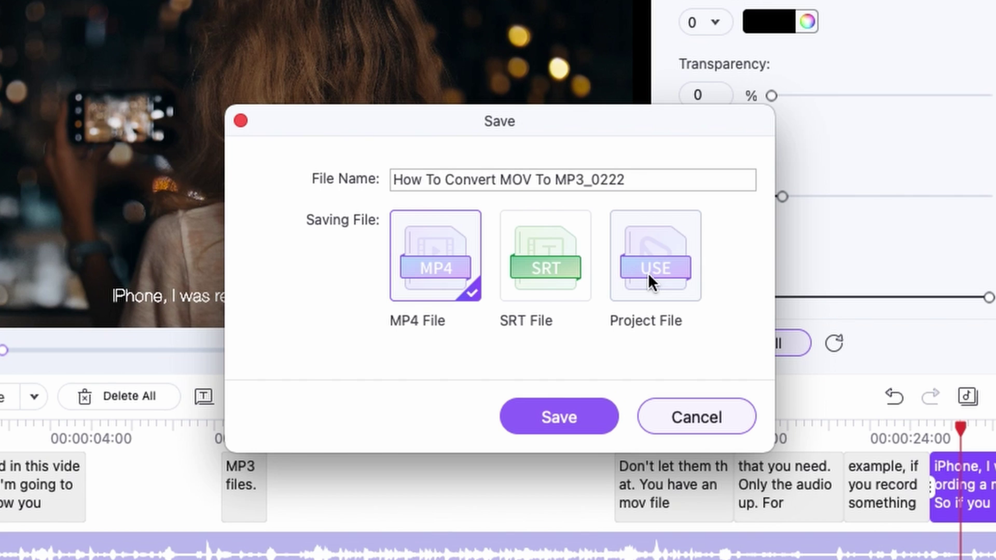
left_click(532, 248)
left_click(621, 248)
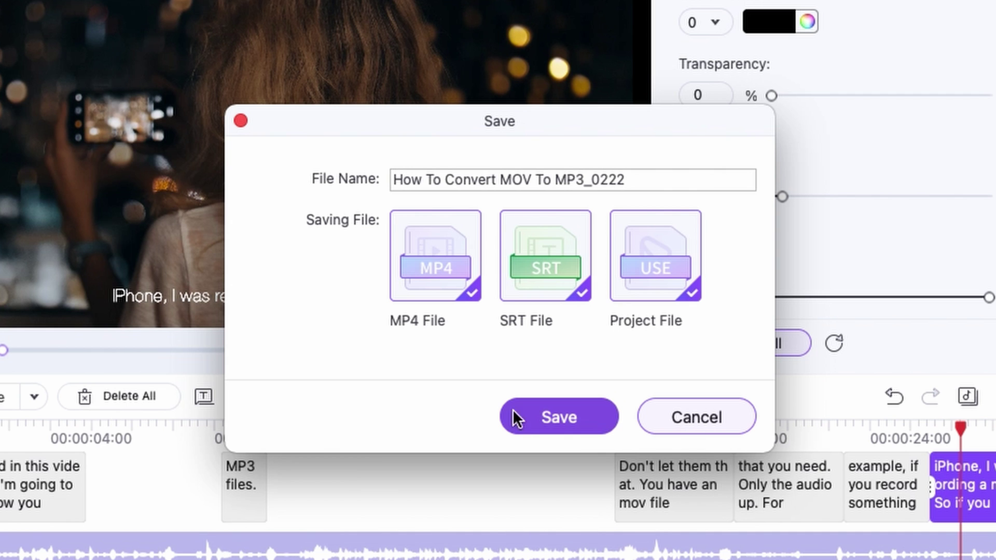
Start saving the MP4, SRT and project file outputs.
left_click(548, 415)
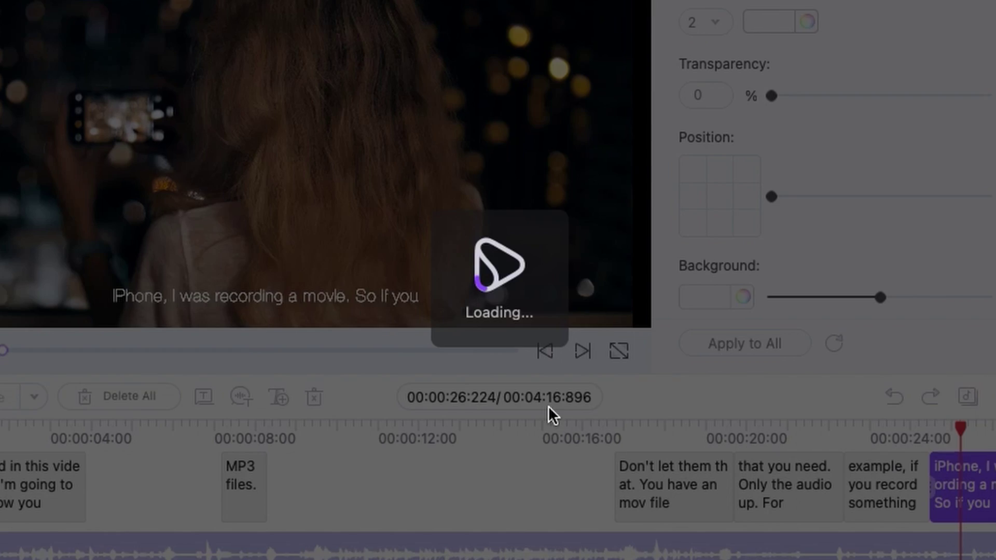